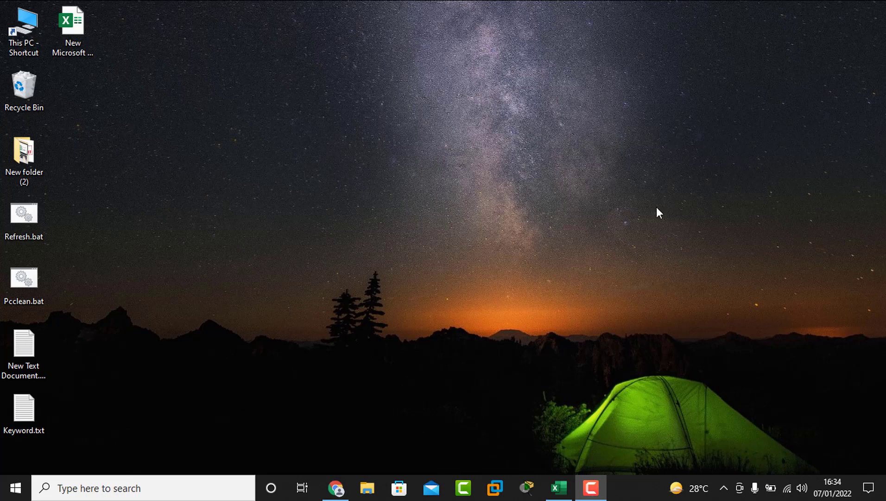
# Step: Restore the blank New Microsoft Excel Worksheet.xlsx window from the taskbar
pyautogui.click(559, 485)
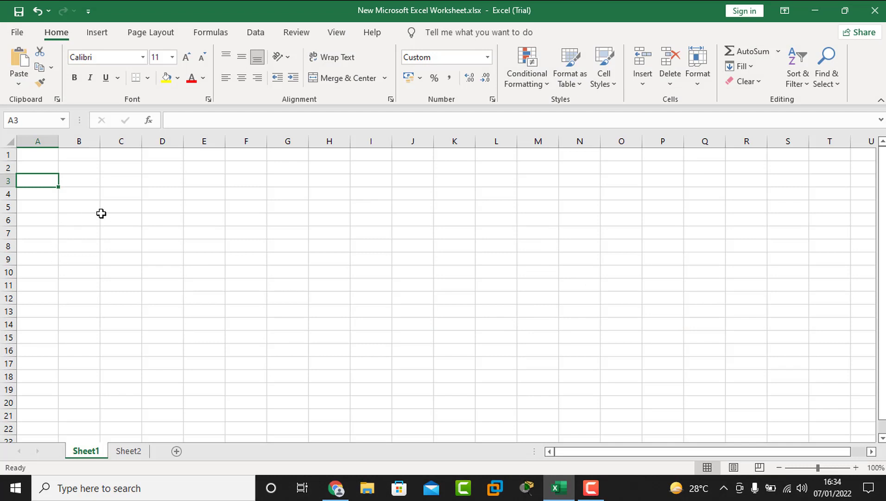
# Step: Enter a person's first name in Sheet1 cell D4, where it shows blank after committing
pyautogui.click(101, 214)
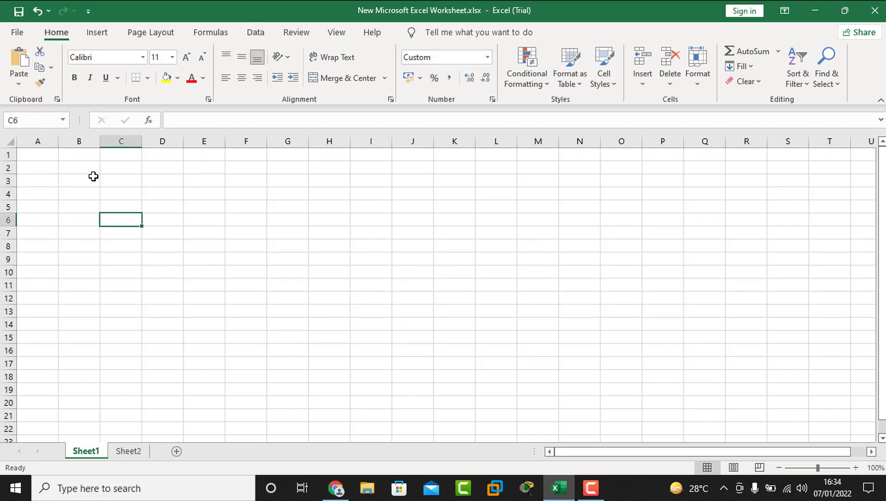
pyautogui.click(160, 194)
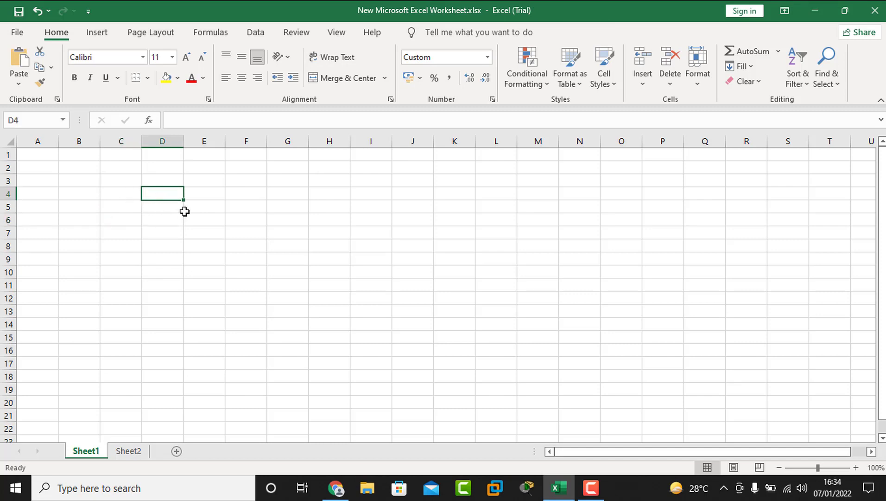
pyautogui.write('n')
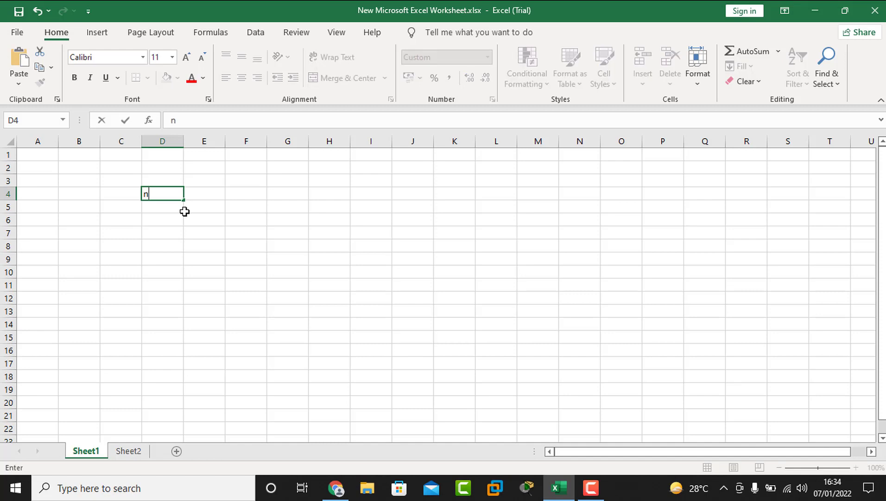
pyautogui.press('BackSpace')
pyautogui.press('Return')
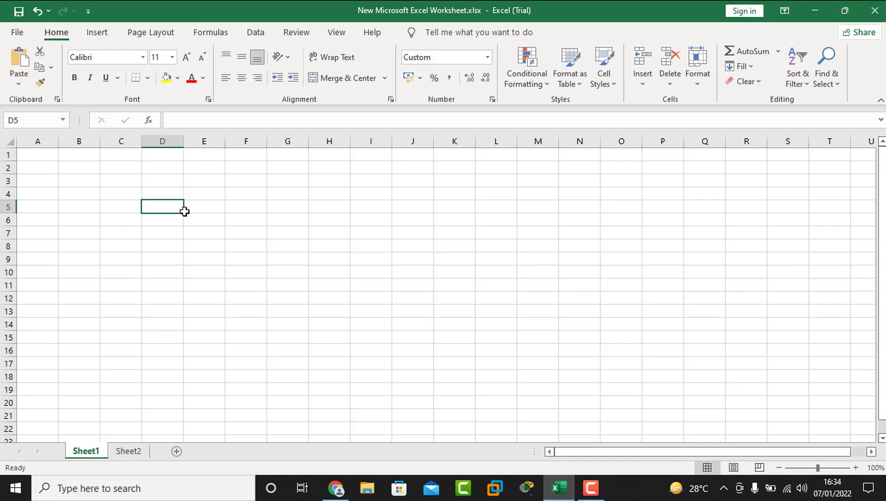
# Step: Type the same first name into Sheet2 cell C6, where it displays normally, then return to Sheet1
pyautogui.click(123, 452)
pyautogui.click(133, 218)
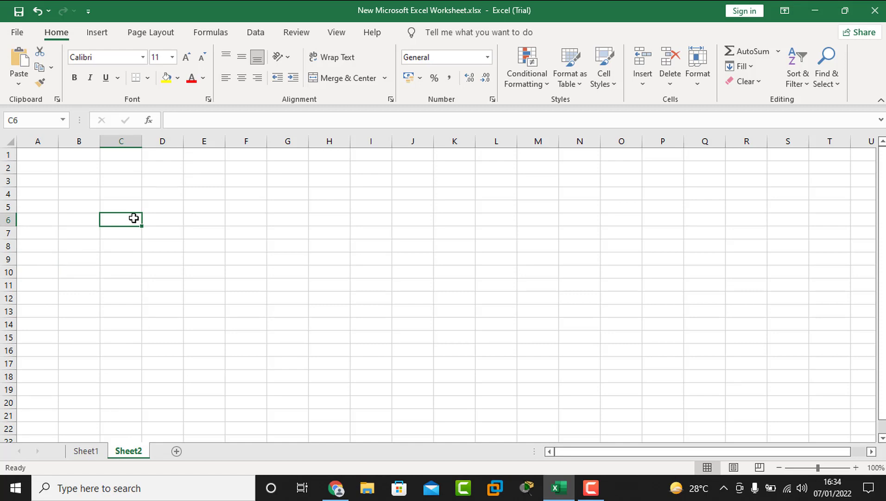
pyautogui.write('Nadim')
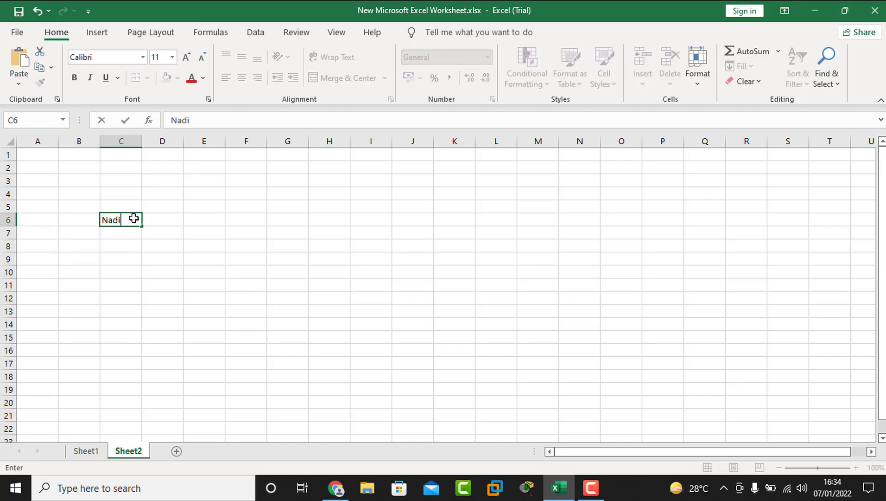
pyautogui.click(166, 221)
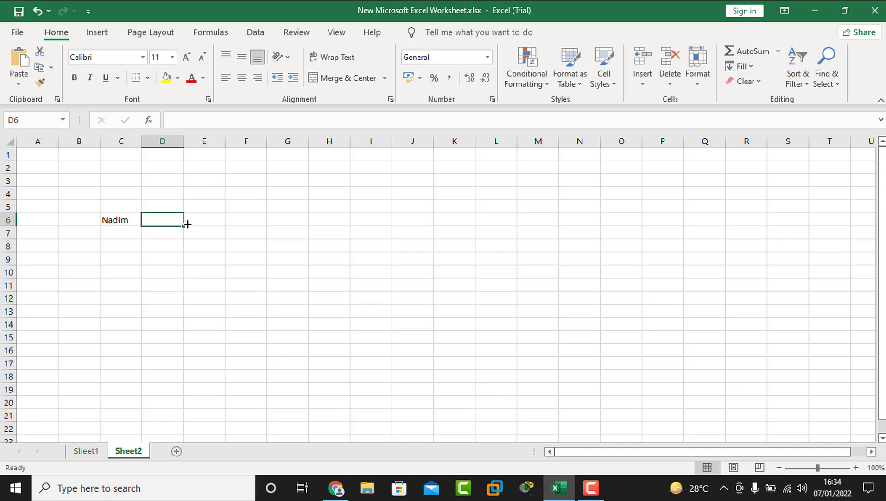
pyautogui.click(86, 451)
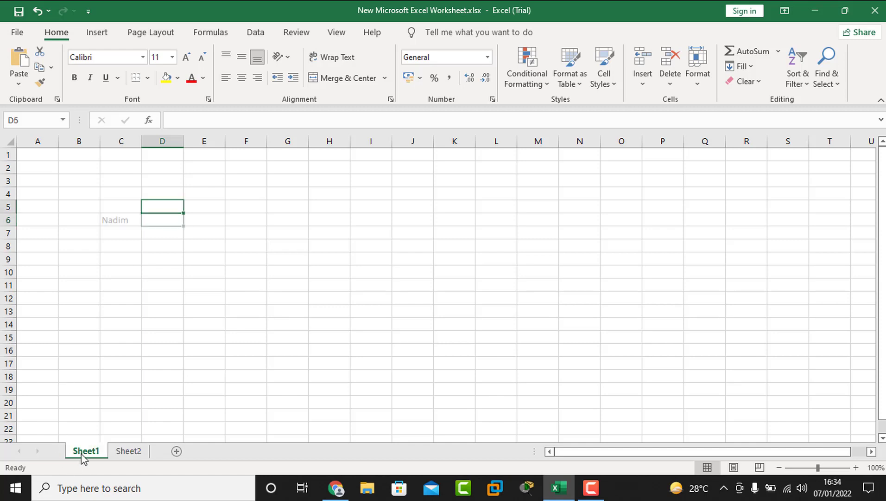
# Step: Enter the person's surname in Sheet1 cell E7, which also stays hidden, then select F6
pyautogui.click(167, 256)
pyautogui.click(209, 227)
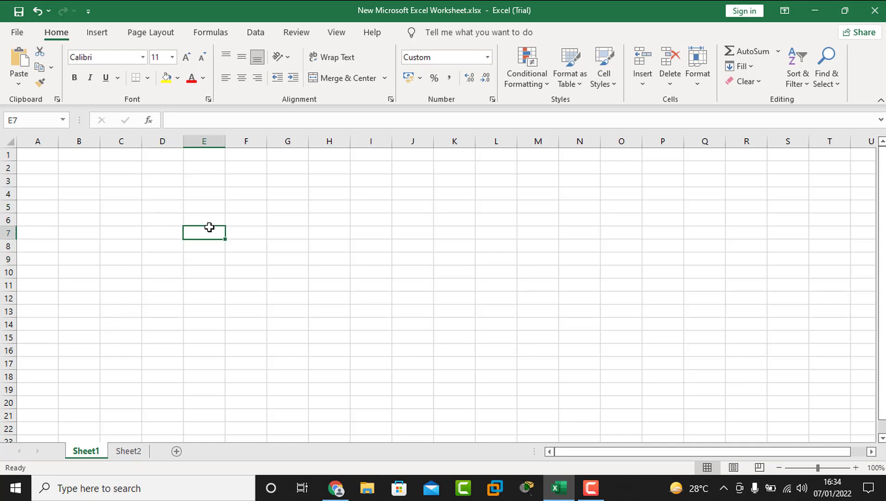
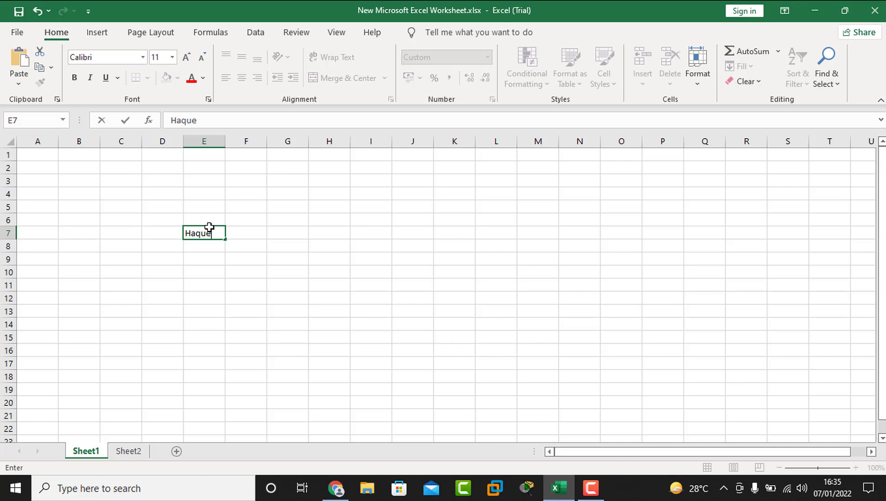
pyautogui.press('Return')
pyautogui.click(259, 221)
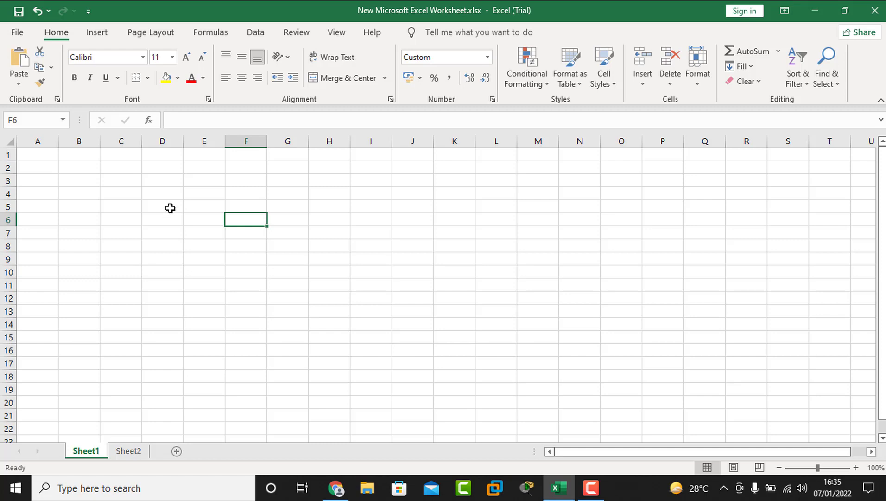
pyautogui.click(170, 208)
pyautogui.click(196, 221)
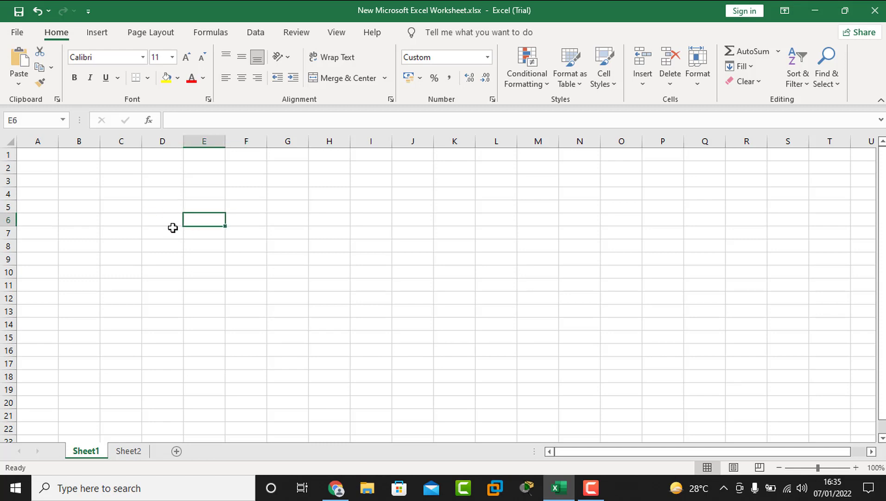
pyautogui.click(210, 241)
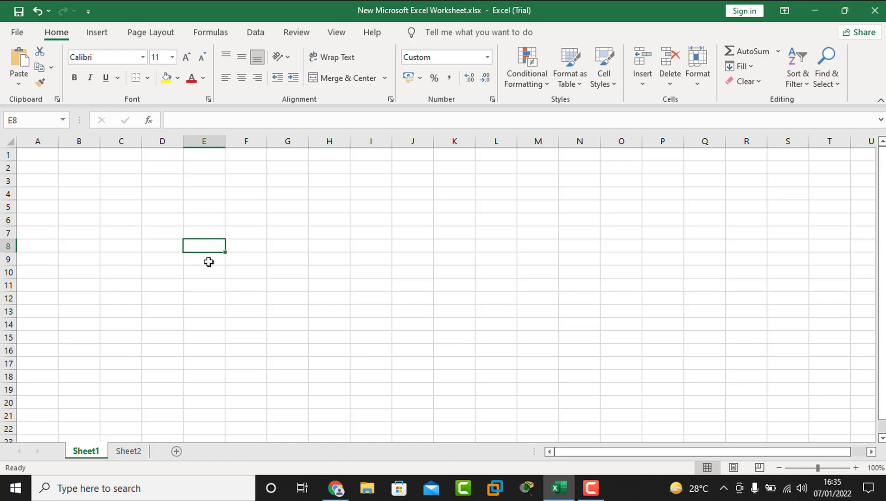
pyautogui.click(209, 261)
pyautogui.click(208, 273)
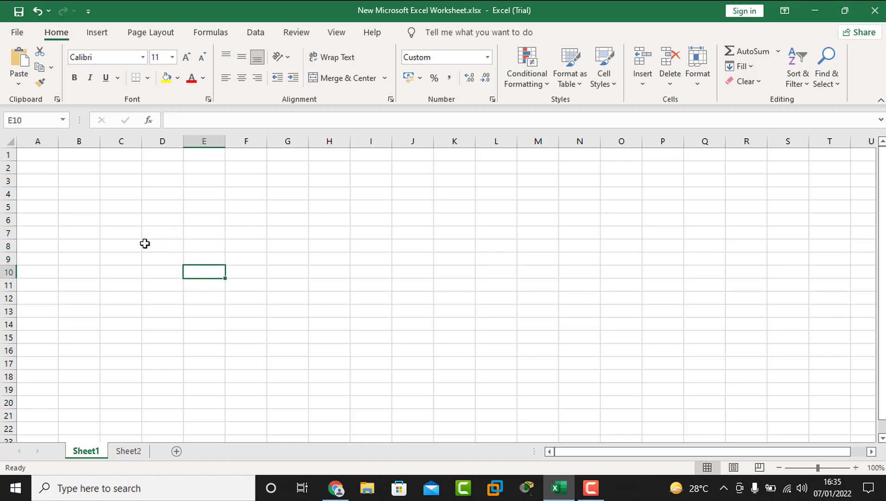
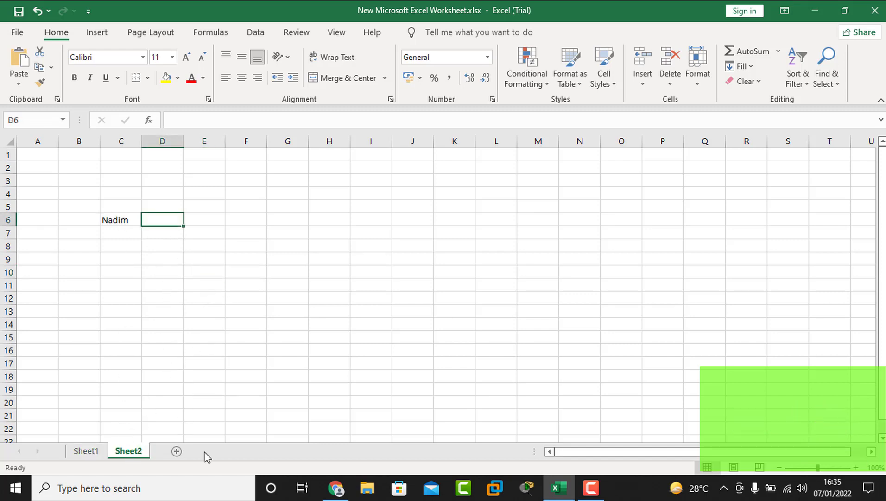
# Step: Insert a blank Sheet3 and select all of its cells using the Select All corner
pyautogui.click(176, 452)
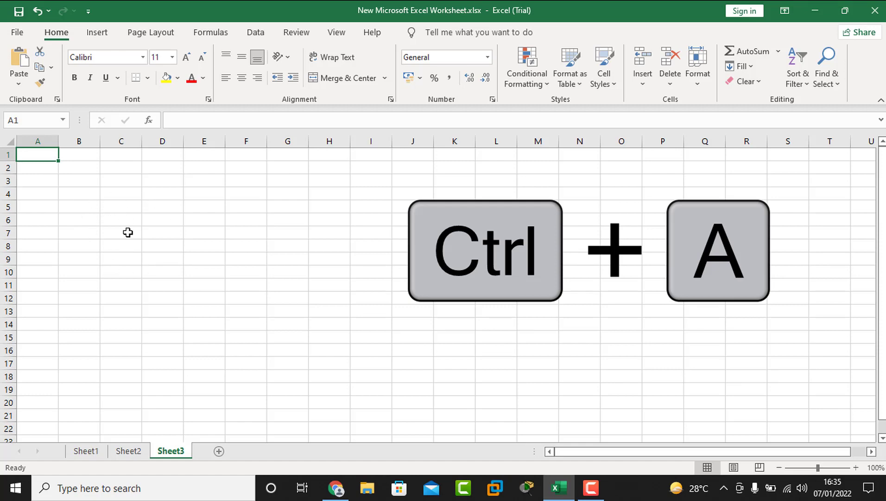
pyautogui.hotkey('ctrl', 'a')
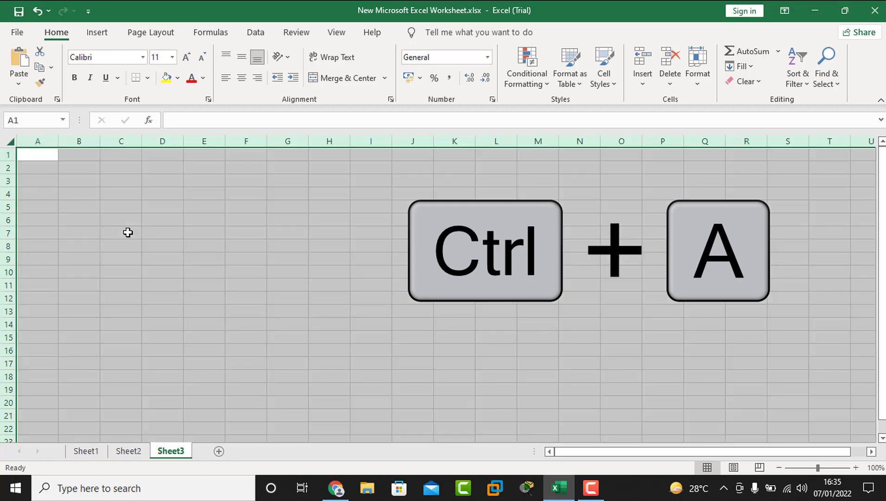
pyautogui.click(117, 229)
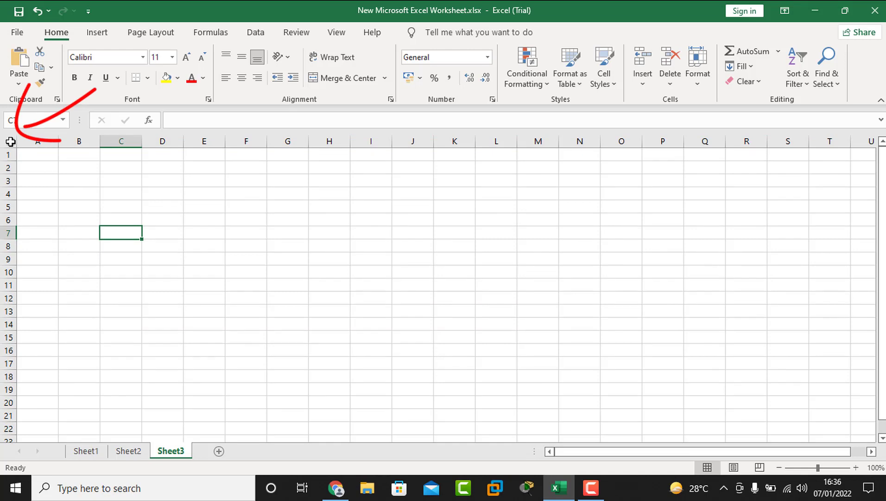
pyautogui.click(10, 141)
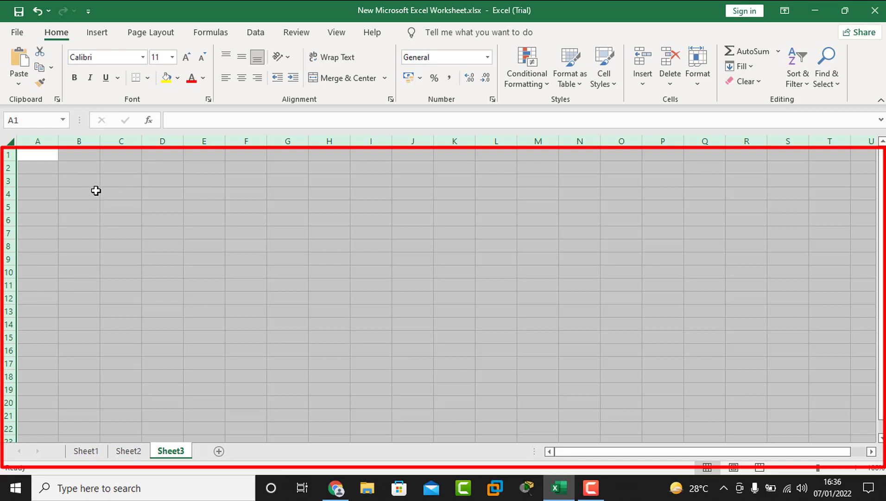
# Step: In Format Cells, replace General with the custom type ;;; for all Sheet3 cells
pyautogui.rightClick(65, 172)
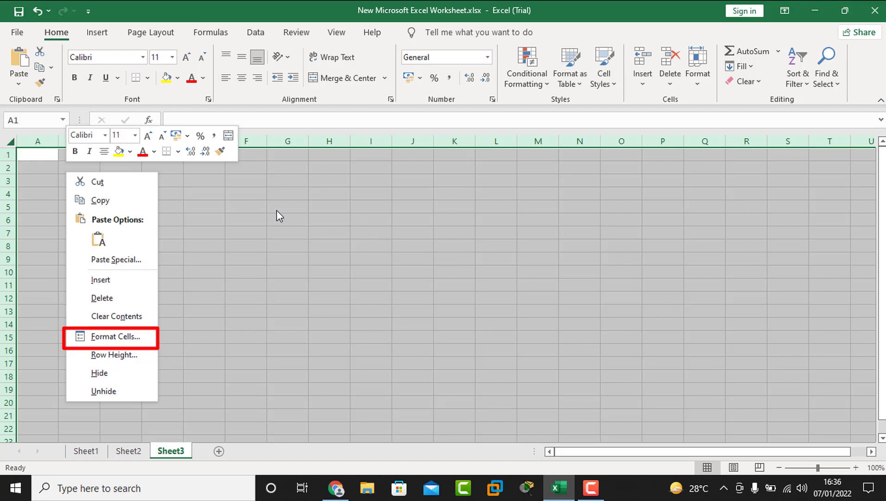
pyautogui.click(127, 335)
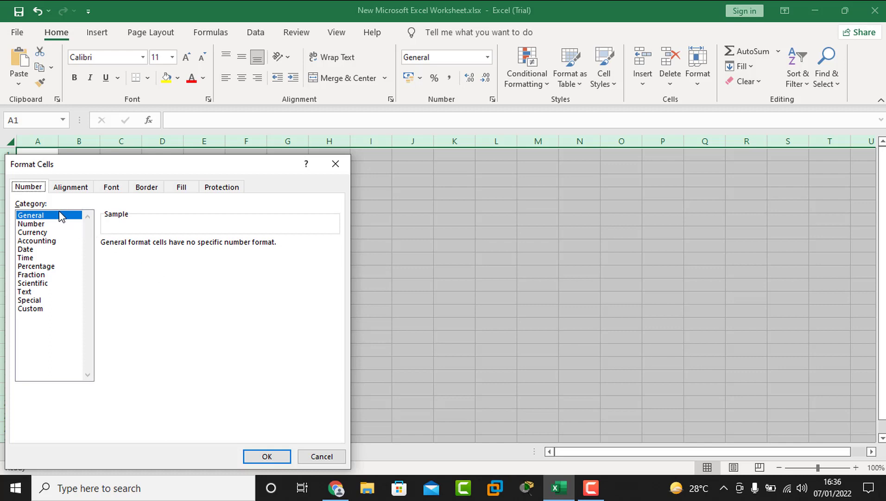
pyautogui.click(31, 309)
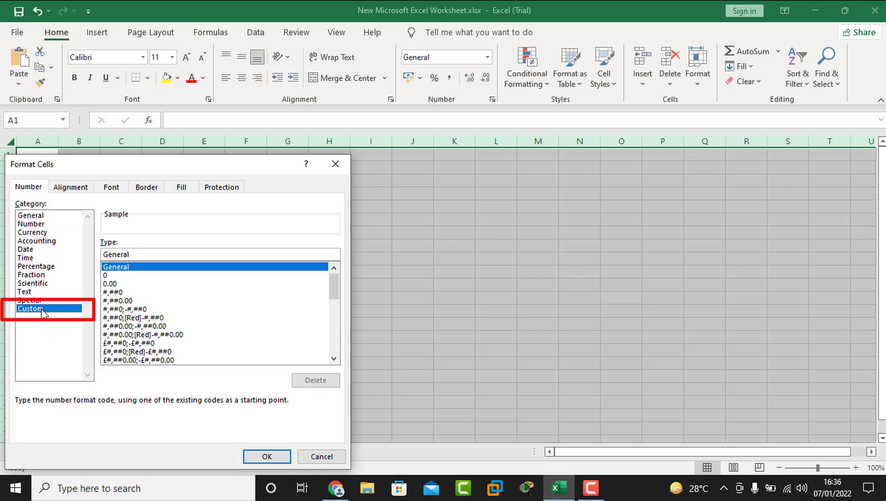
pyautogui.click(149, 256)
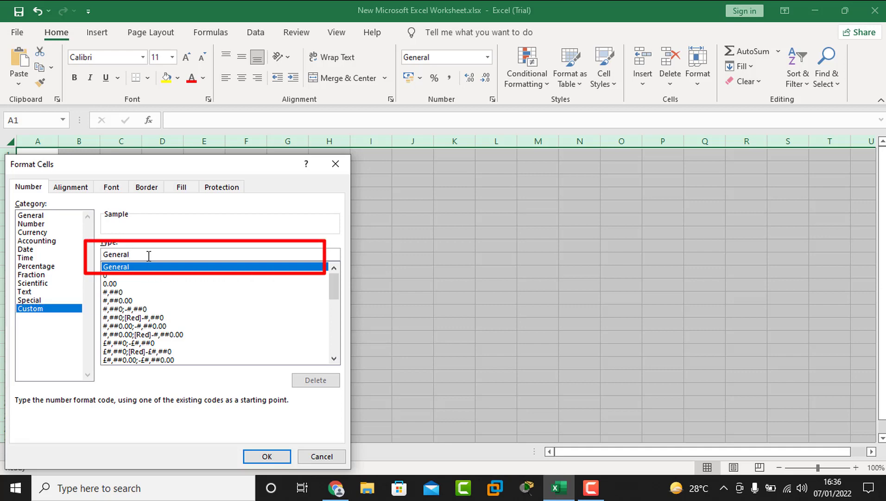
pyautogui.press('BackSpace')
pyautogui.press('BackSpace')
pyautogui.press('BackSpace')
pyautogui.press('BackSpace')
pyautogui.press('BackSpace')
pyautogui.press('BackSpace')
pyautogui.press('BackSpace')
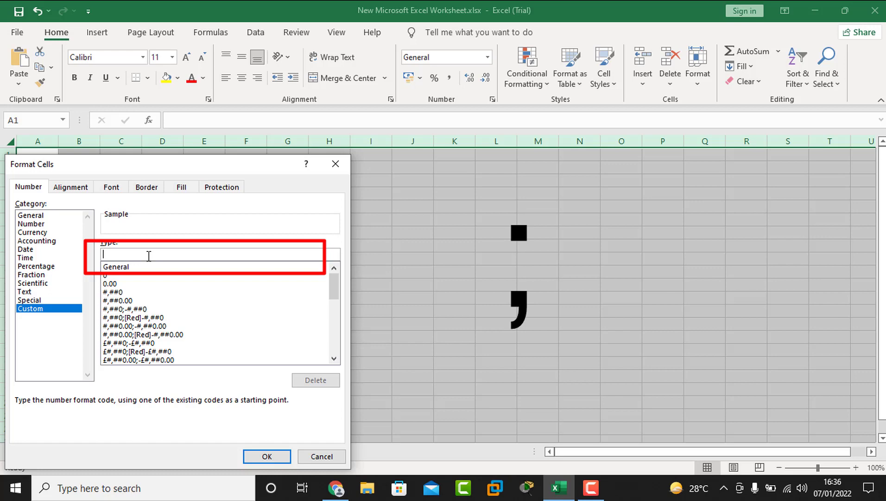
pyautogui.write(';;;')
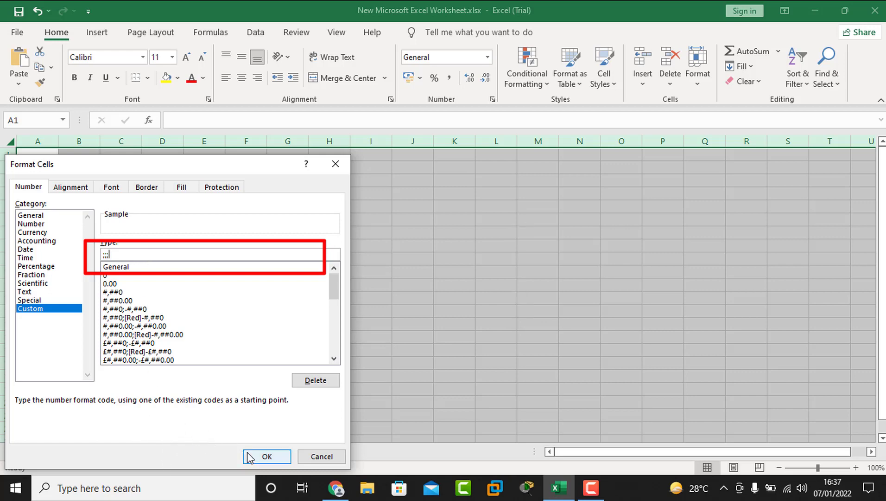
pyautogui.click(266, 458)
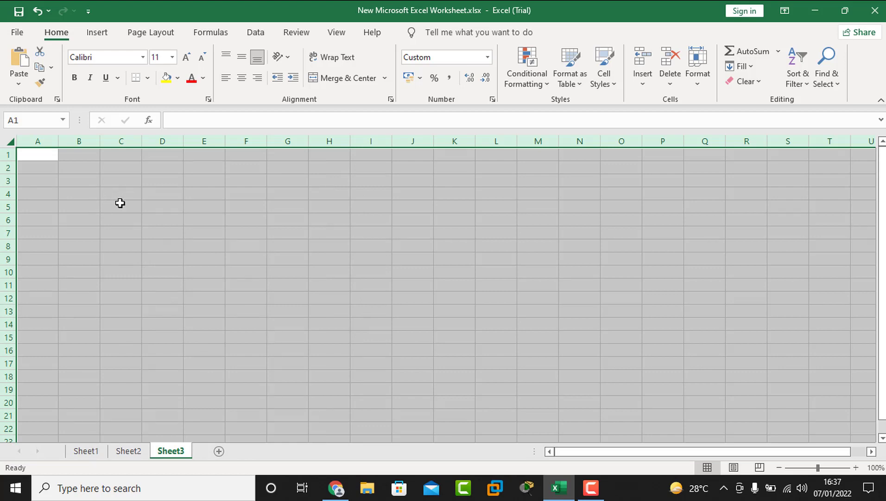
# Step: Enter 'N Soft Tech' in cell C4 as a test entry
pyautogui.click(105, 192)
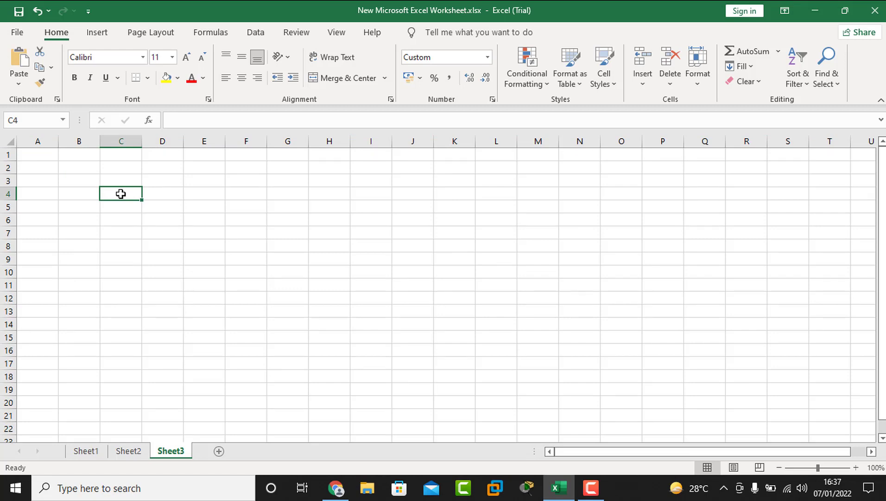
pyautogui.write('N S')
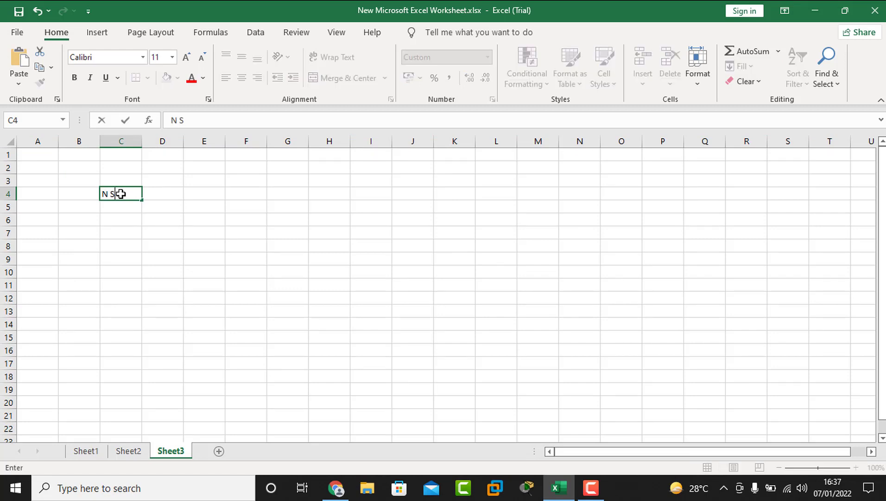
pyautogui.write('oft Tech')
pyautogui.click(161, 212)
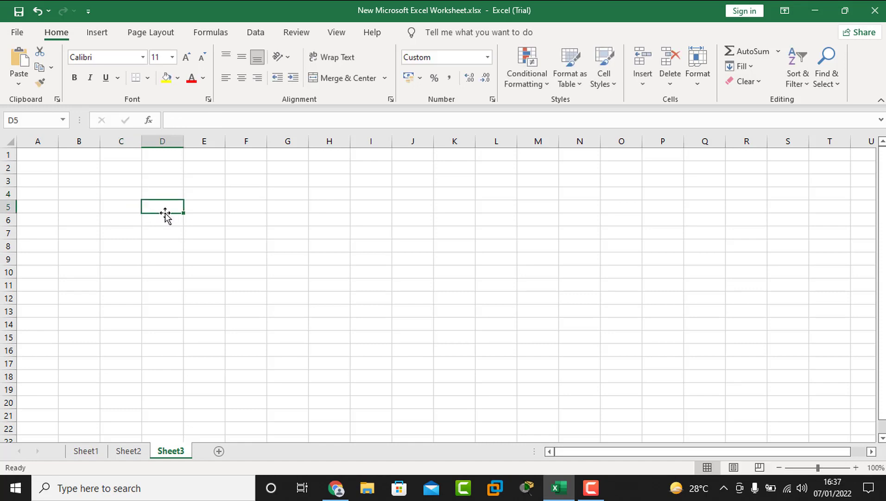
# Step: Type 'It System' into cell E5, correcting a typo along the way
pyautogui.click(199, 208)
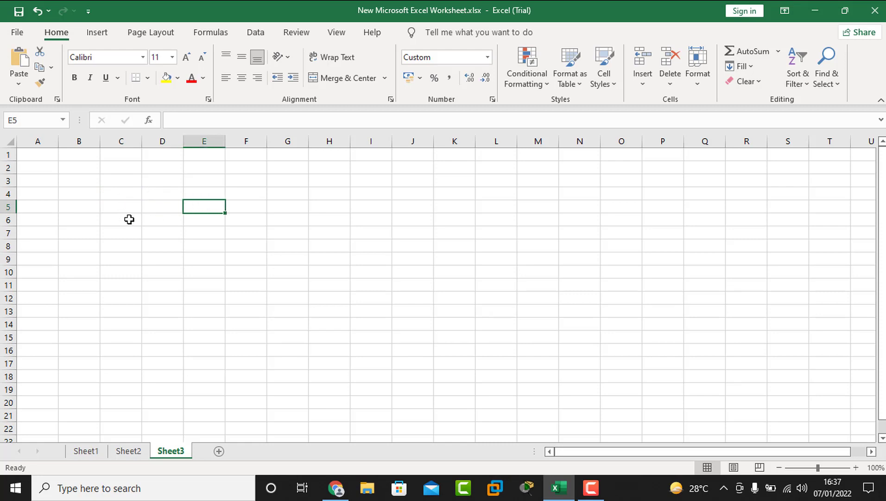
pyautogui.click(128, 217)
pyautogui.click(162, 211)
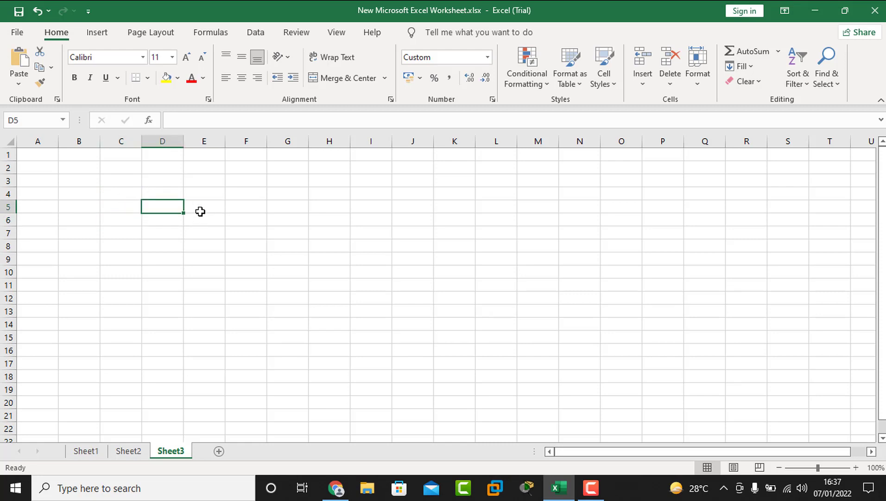
pyautogui.click(200, 211)
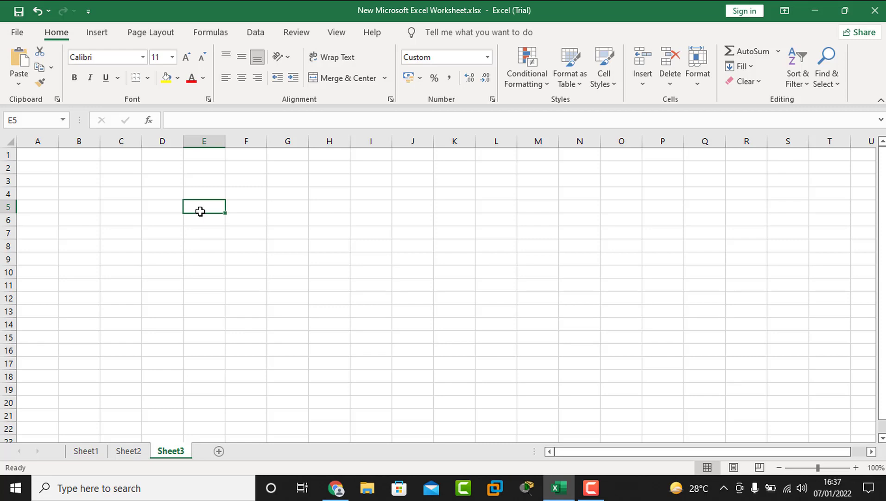
pyautogui.write('It')
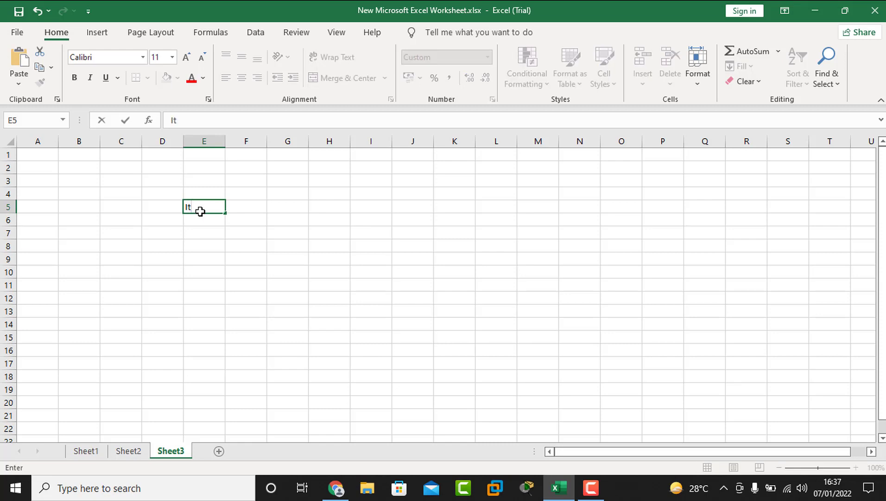
pyautogui.write(' Syste')
pyautogui.press('BackSpace')
pyautogui.press('BackSpace')
pyautogui.press('BackSpace')
pyautogui.write('stem')
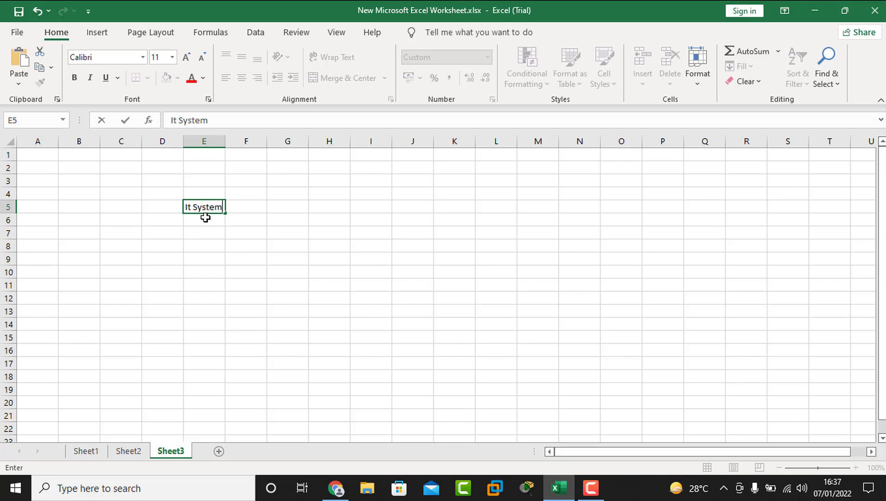
pyautogui.press('Escape')
# Step: Select C5, E5, E7 and E10 to confirm E5's text stays hidden in the grid
pyautogui.click(212, 230)
pyautogui.click(127, 208)
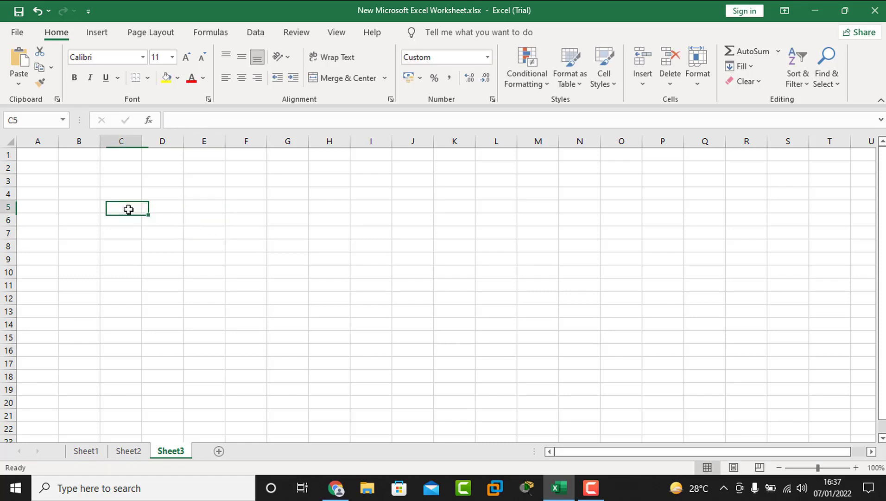
pyautogui.click(209, 210)
pyautogui.click(214, 232)
pyautogui.click(199, 271)
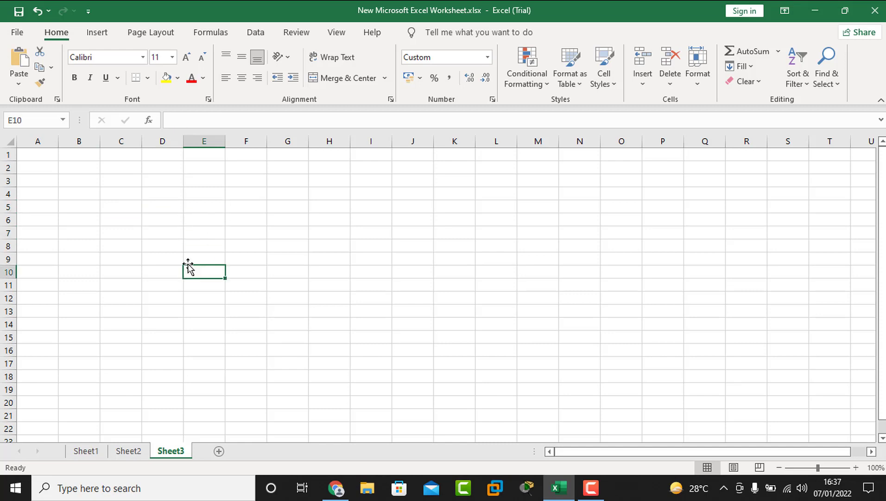
pyautogui.click(156, 229)
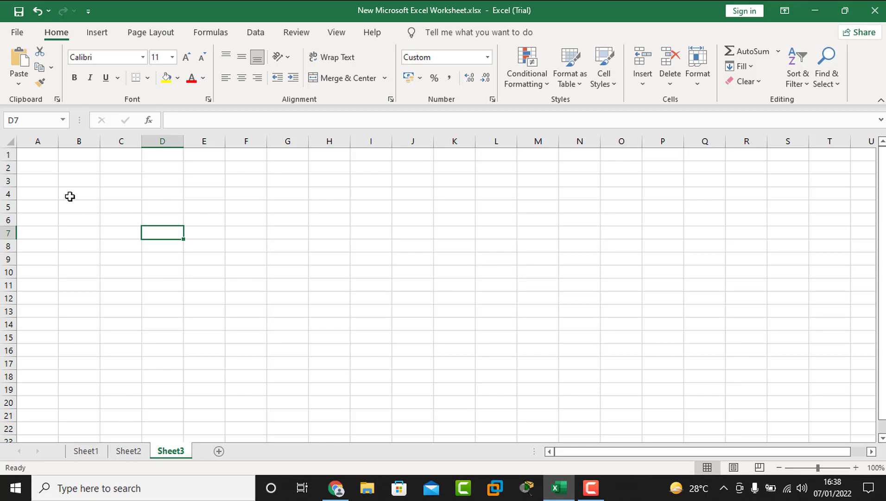
# Step: Delete the ;;; custom code and apply the General number format to the whole sheet
pyautogui.hotkey('ctrl', 'a')
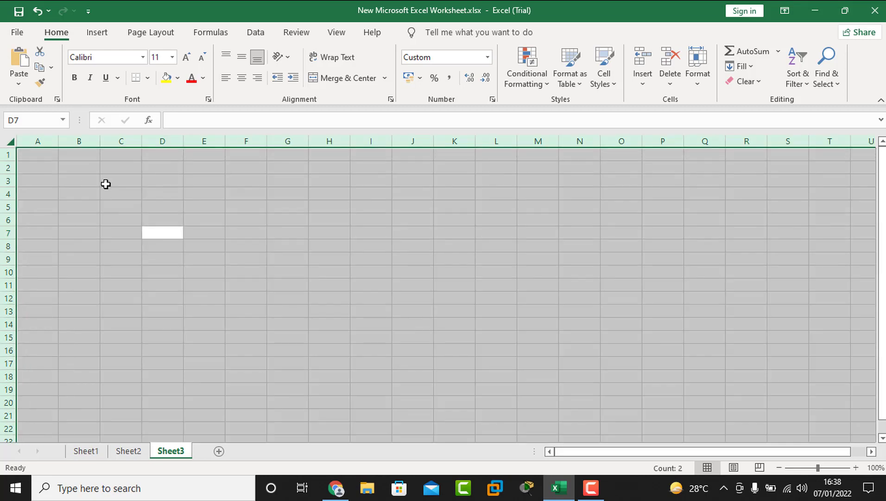
pyautogui.rightClick(70, 187)
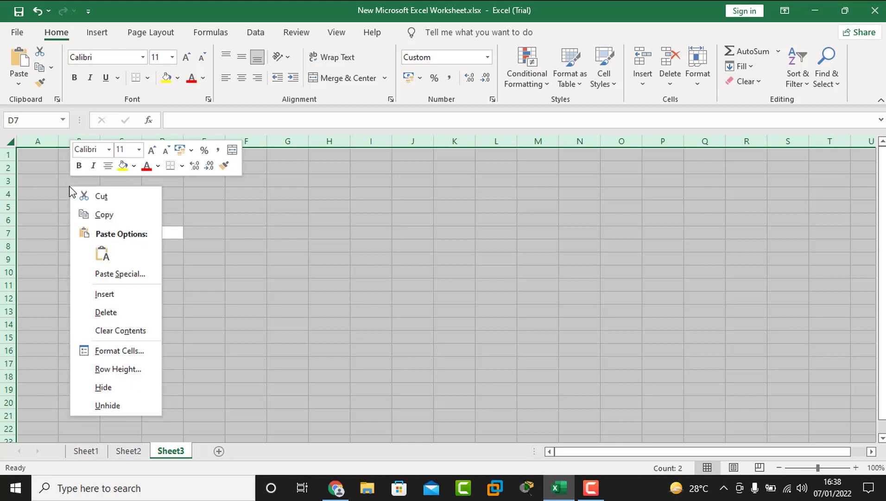
pyautogui.click(113, 352)
pyautogui.click(112, 253)
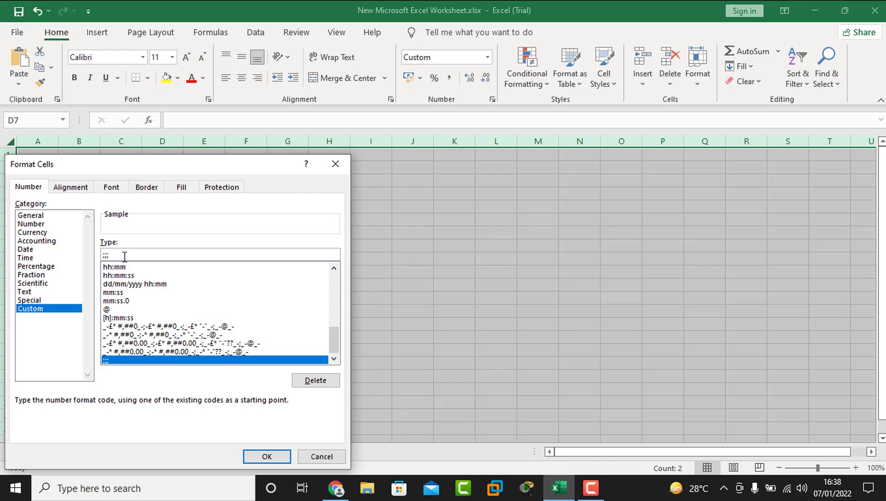
pyautogui.press('BackSpace')
pyautogui.press('BackSpace')
pyautogui.press('BackSpace')
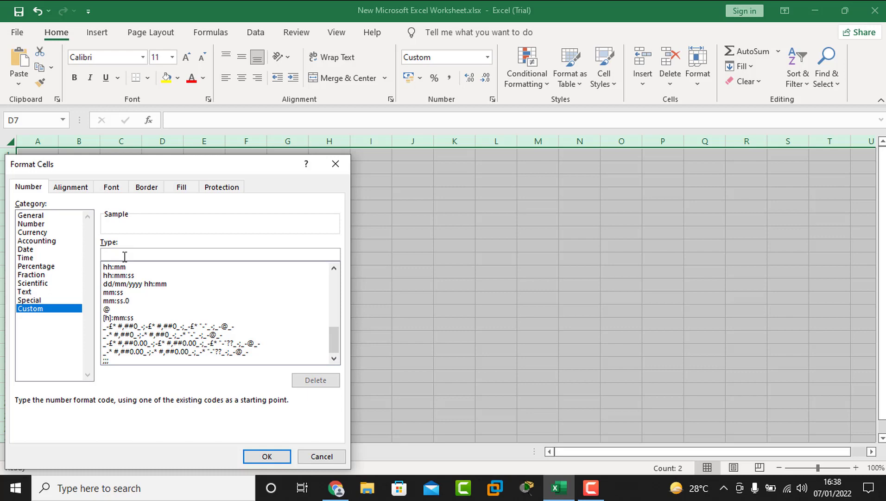
pyautogui.moveTo(338, 338); pyautogui.dragTo(337, 259)
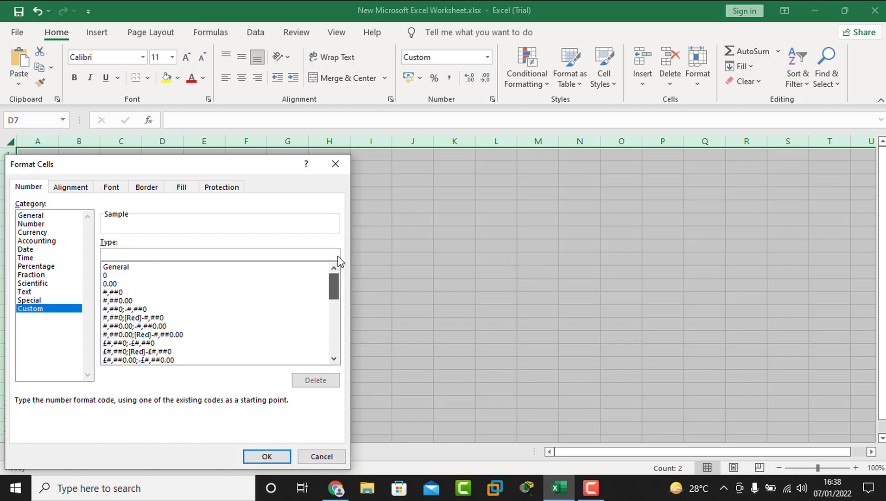
pyautogui.click(129, 266)
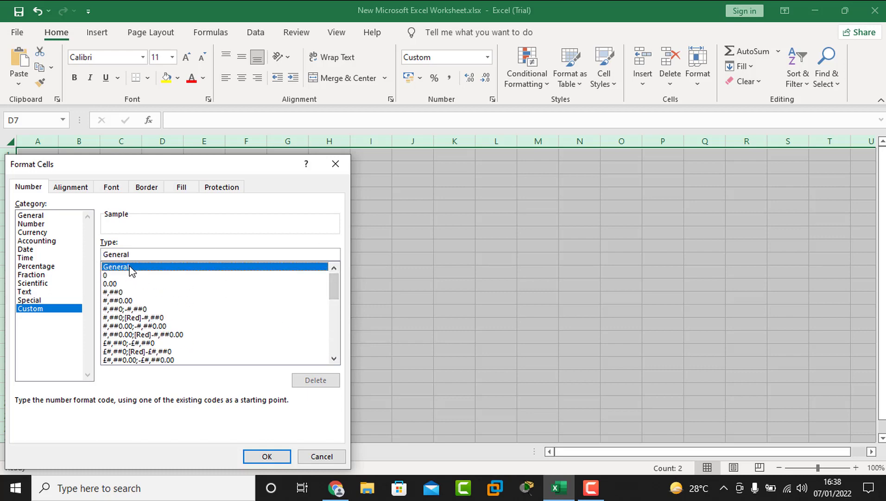
pyautogui.click(268, 457)
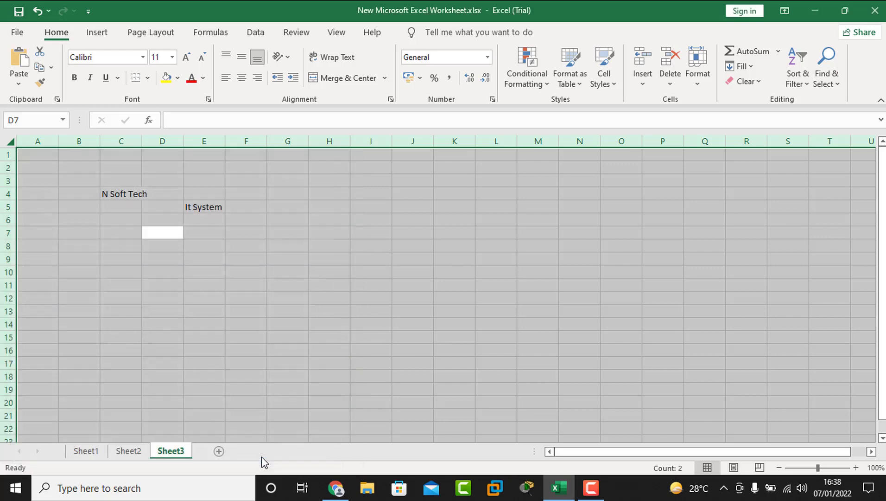
# Step: Select C4 and E5 to verify 'N Soft Tech' and 'It System' now display
pyautogui.click(186, 270)
pyautogui.click(132, 198)
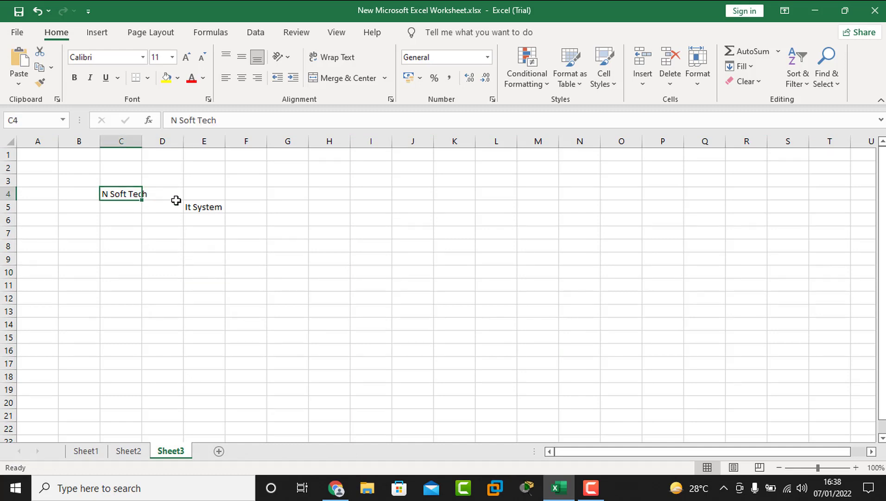
pyautogui.click(199, 207)
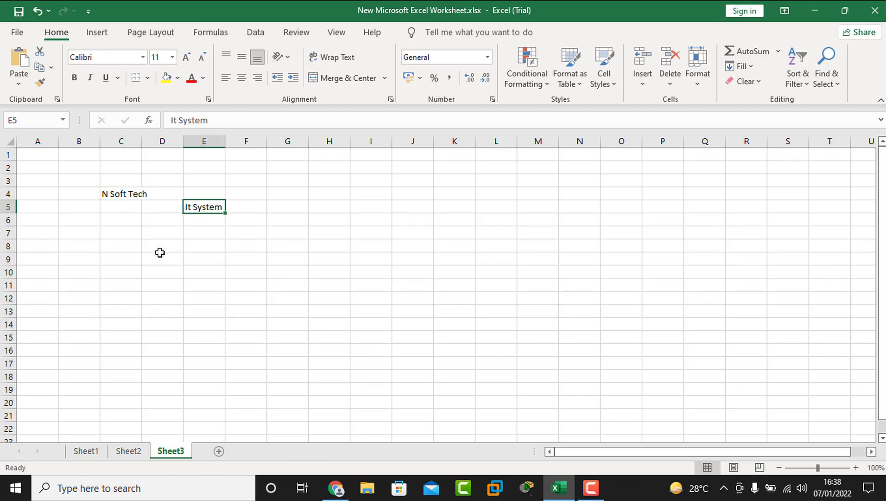